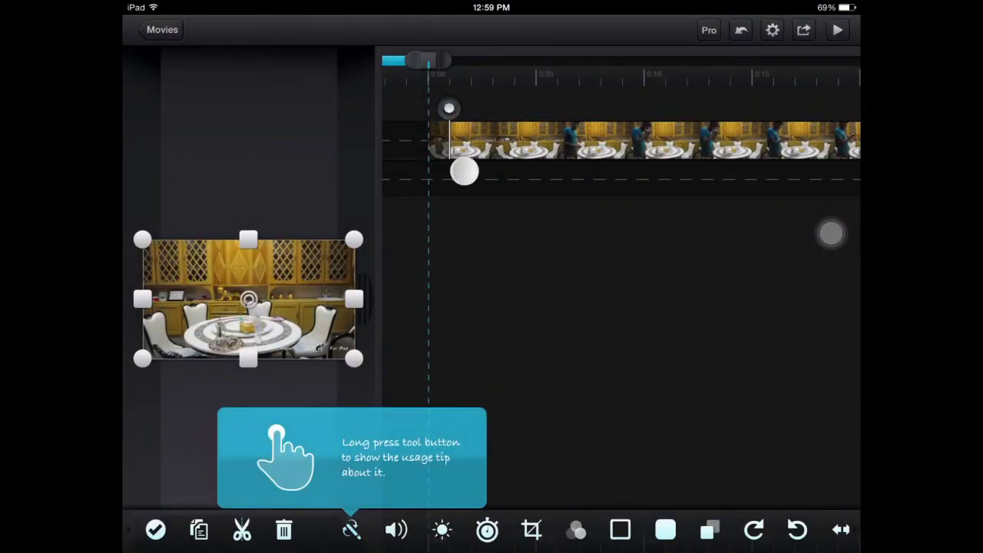
Confirm the current clip edit and scroll the timeline to the split point
left_click_drag(464, 170, 629, 269)
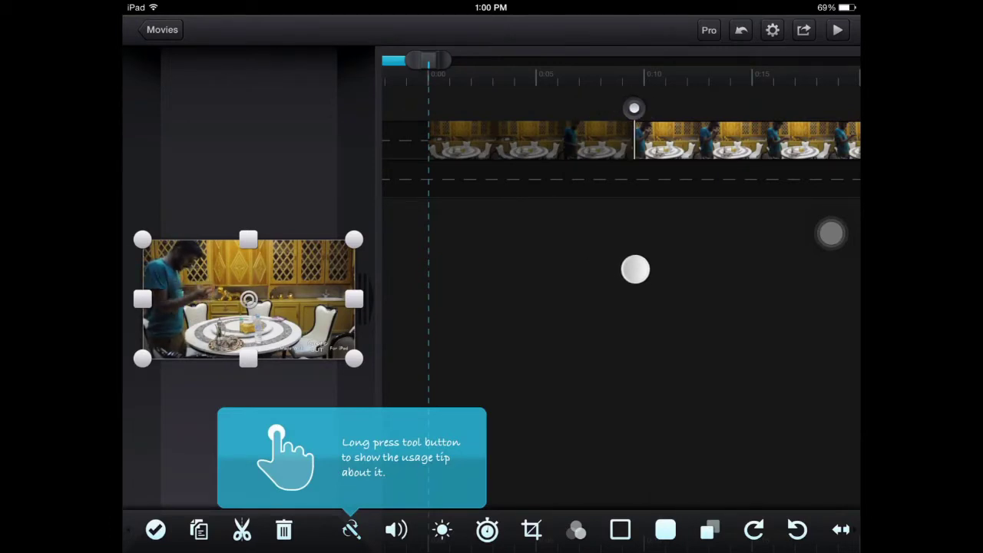
left_click(155, 529)
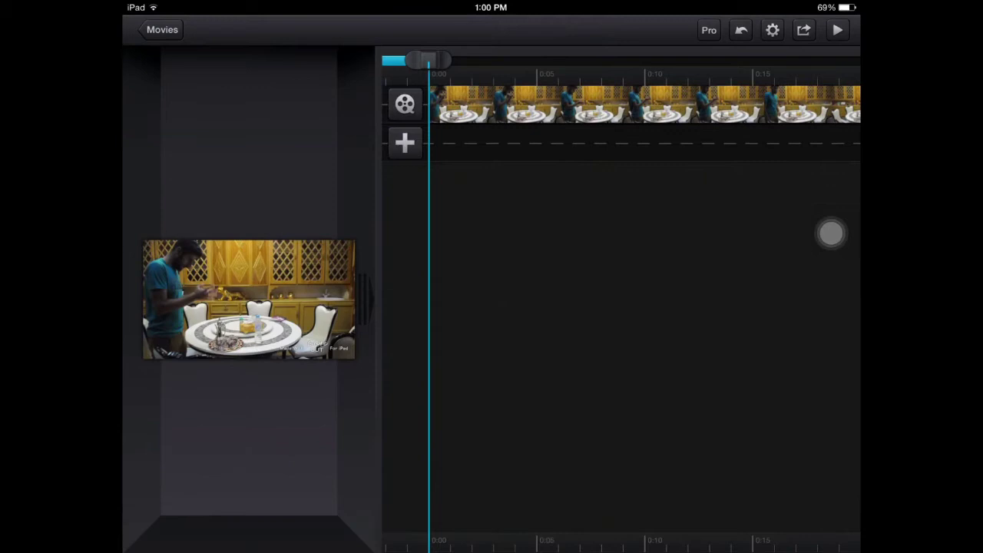
left_click_drag(775, 358, 676, 351)
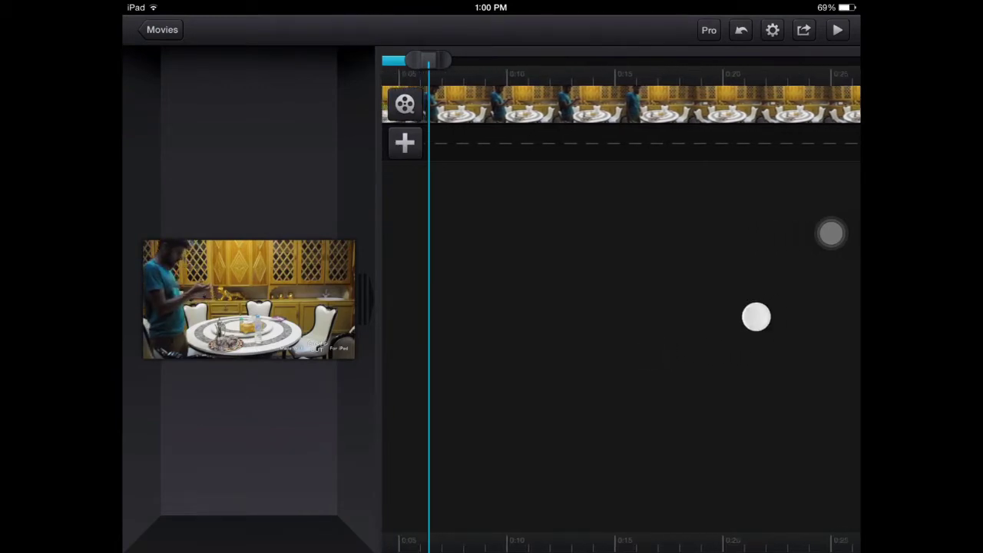
mouse_move(756, 317)
left_mouse_down()
mouse_move(653, 338)
mouse_move(720, 330)
mouse_move(656, 321)
mouse_move(735, 318)
mouse_move(694, 320)
left_mouse_up()
Split the dining-room clip into two pieces at the playhead and confirm
left_click(660, 100)
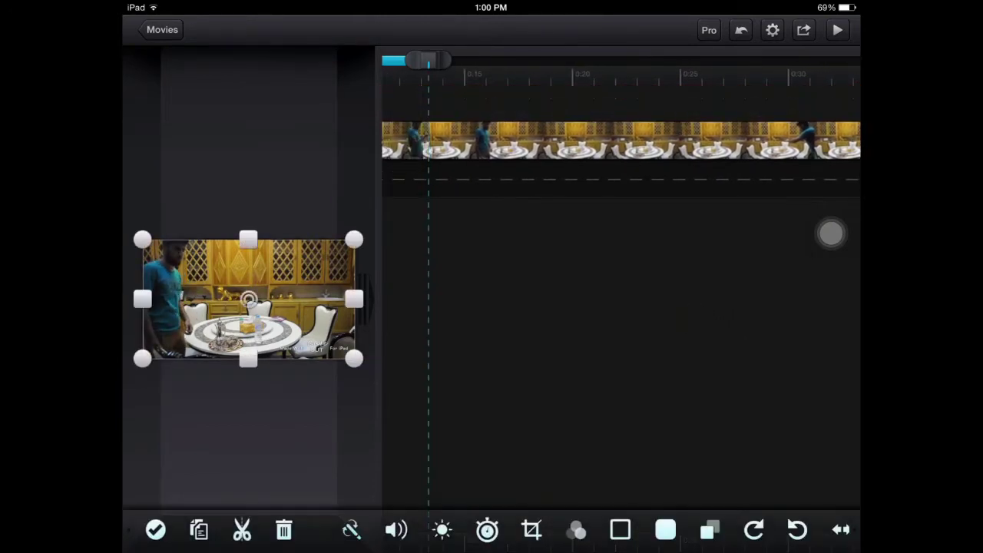
left_click(248, 528)
left_click(599, 99)
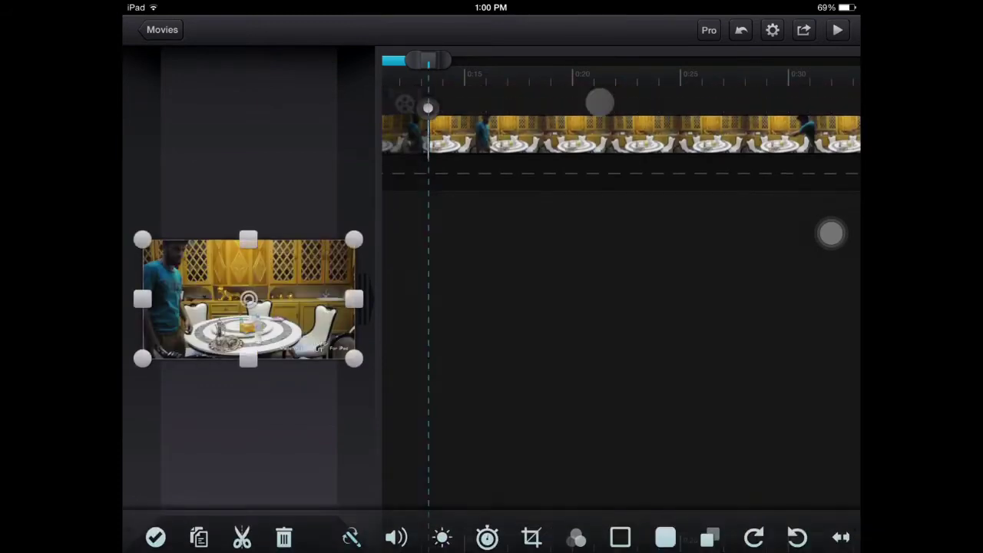
mouse_move(434, 151)
left_mouse_down()
mouse_move(571, 223)
mouse_move(785, 258)
mouse_move(774, 261)
left_mouse_up()
left_click(156, 529)
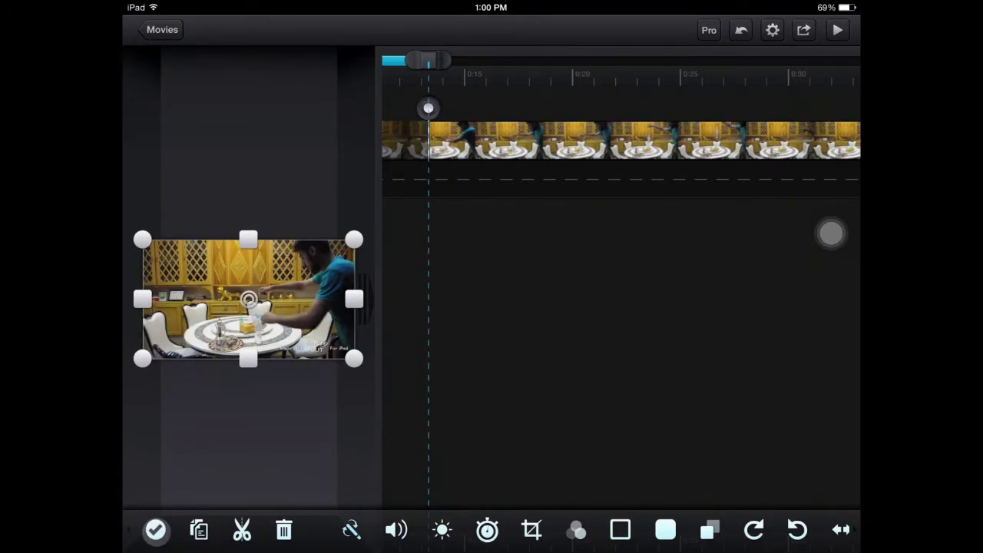
left_click_drag(548, 364, 697, 370)
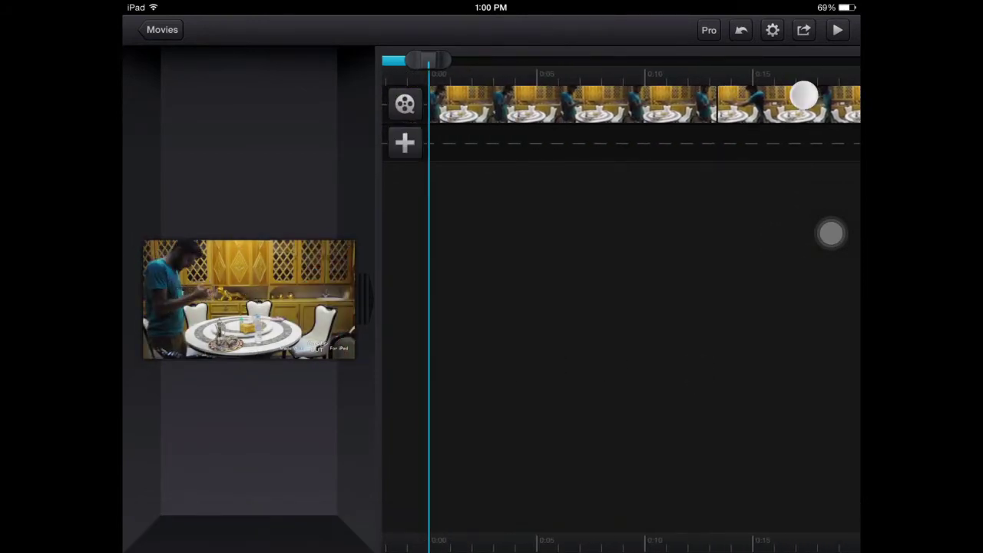
Drag the later clip piece onto a second video track, aligned near 0:00
mouse_move(803, 96)
left_mouse_down()
mouse_move(665, 147)
mouse_move(486, 143)
left_mouse_up()
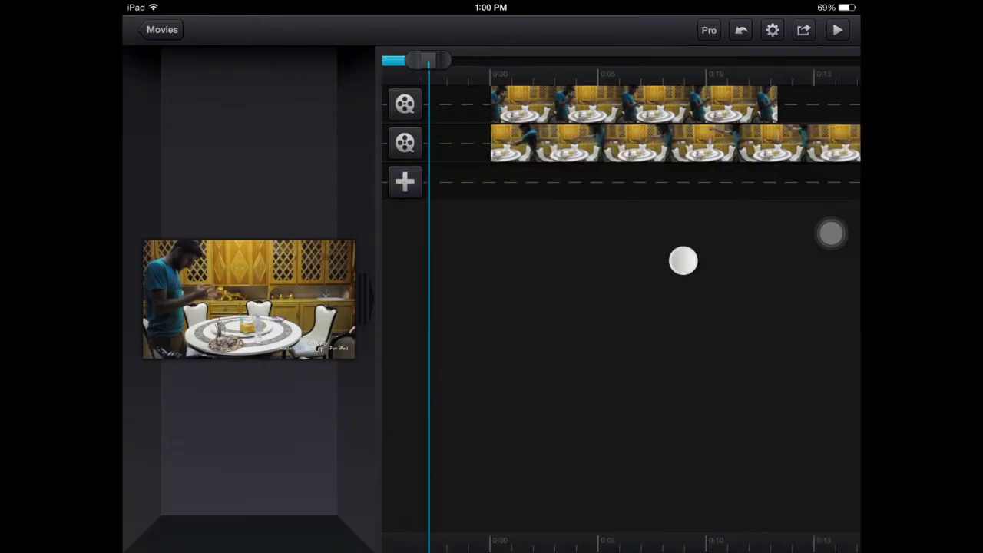
left_click_drag(683, 259, 708, 261)
left_click(552, 153)
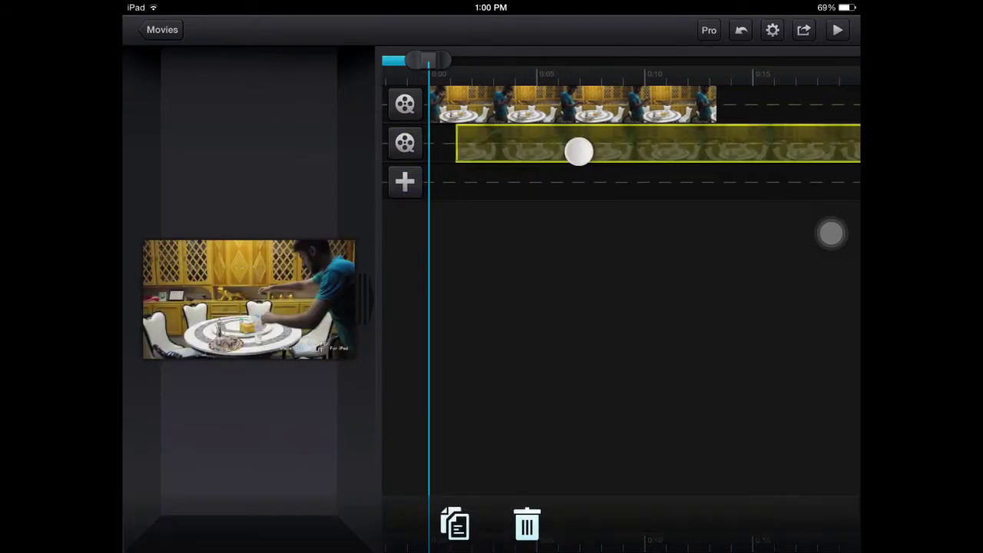
left_click_drag(552, 153, 603, 151)
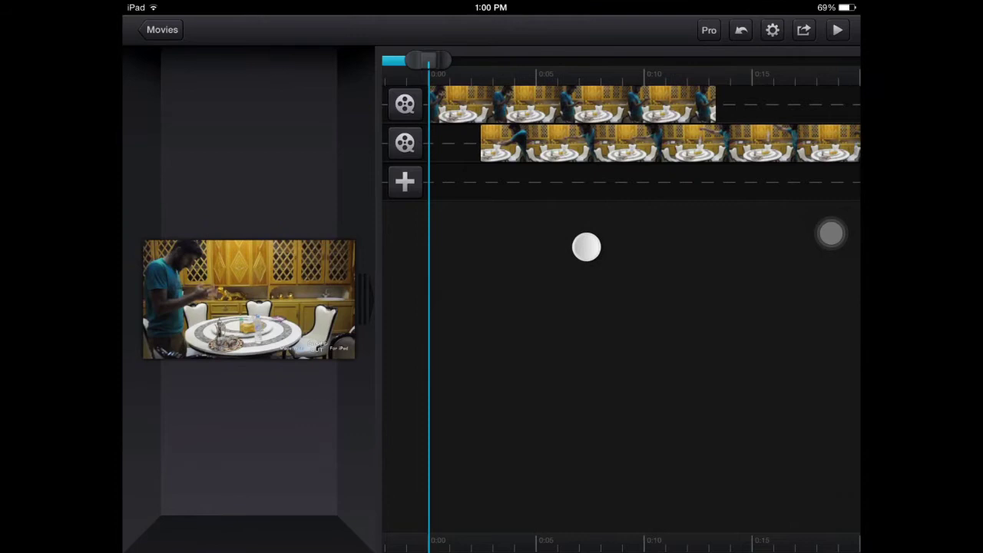
left_click_drag(587, 246, 556, 249)
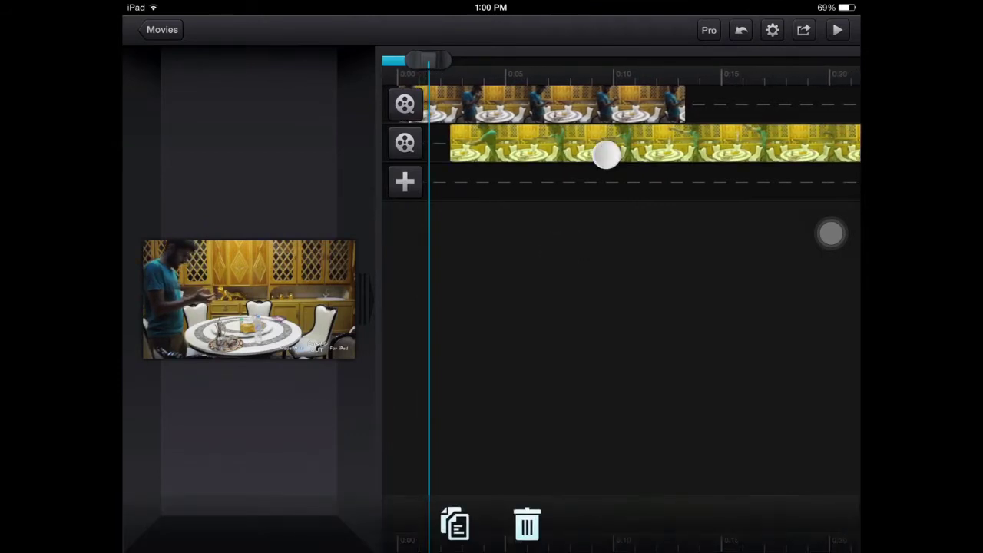
left_click_drag(605, 154, 588, 151)
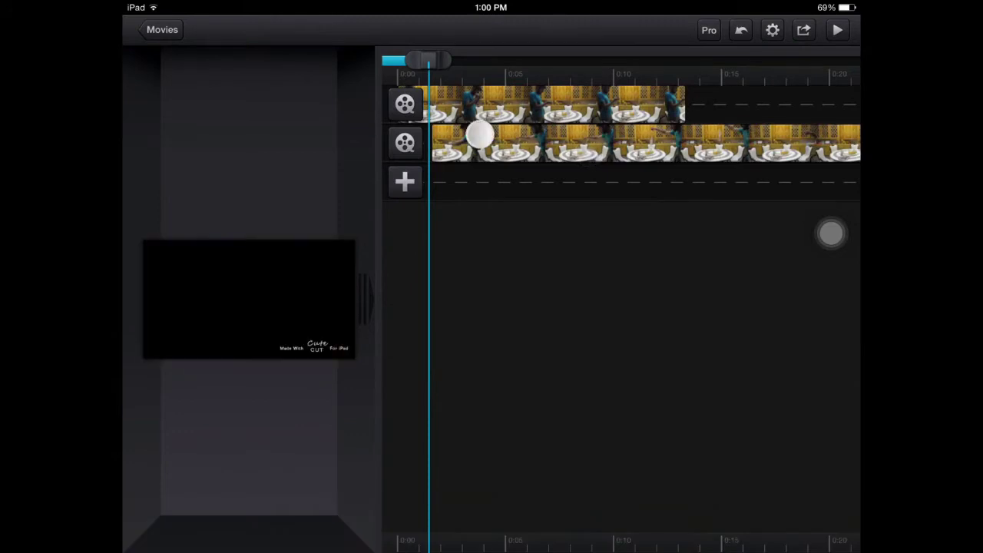
mouse_move(479, 131)
left_mouse_down()
mouse_move(426, 105)
mouse_move(425, 141)
mouse_move(451, 167)
left_mouse_up()
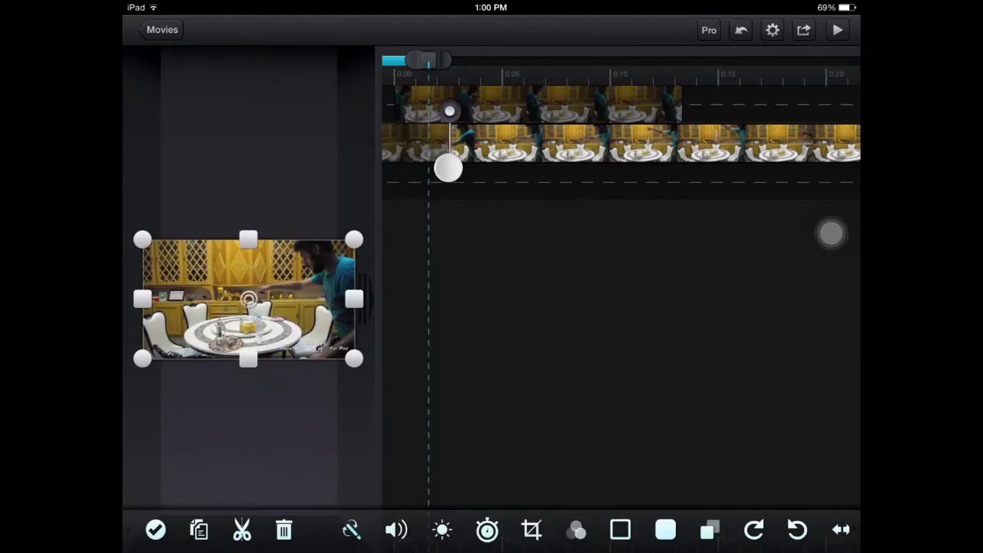
left_click_drag(446, 165, 441, 164)
Deselect the moved piece, then select the lower-track clip
left_click(156, 530)
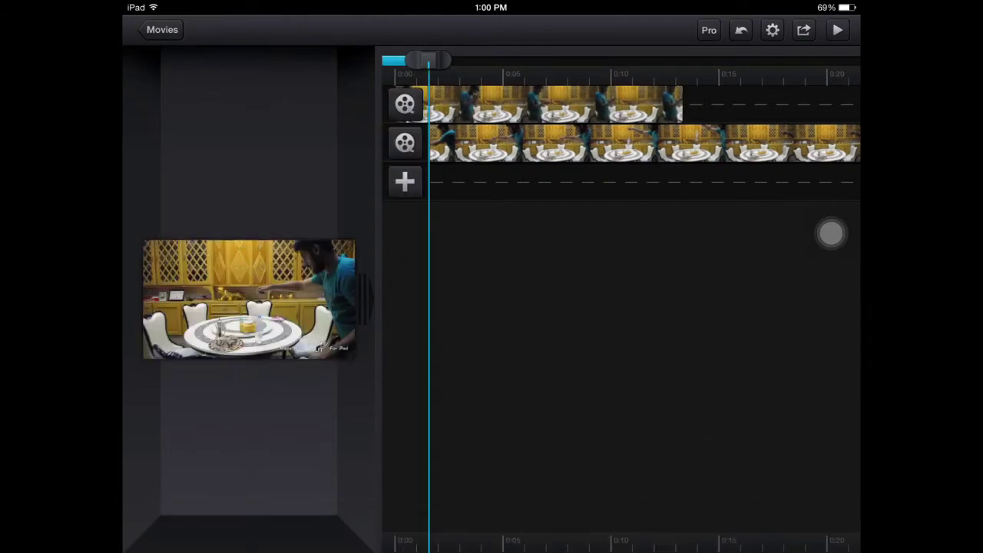
left_click(512, 254)
mouse_move(512, 254)
left_mouse_down()
mouse_move(548, 259)
mouse_move(530, 240)
mouse_move(497, 244)
left_mouse_up()
left_click(515, 152)
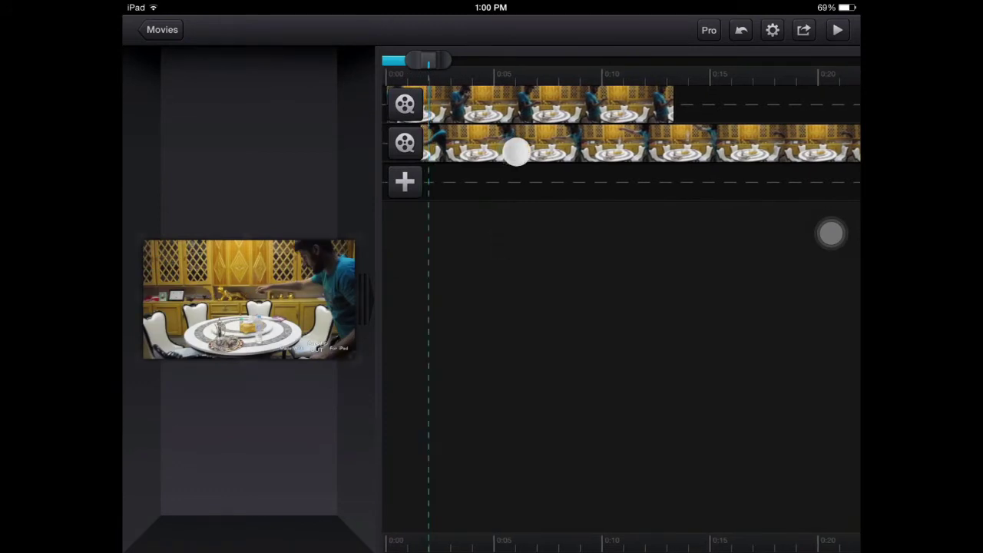
Crop the lower-track clip from left, right and top to a narrow strip around the tabletop bottle
left_click(533, 525)
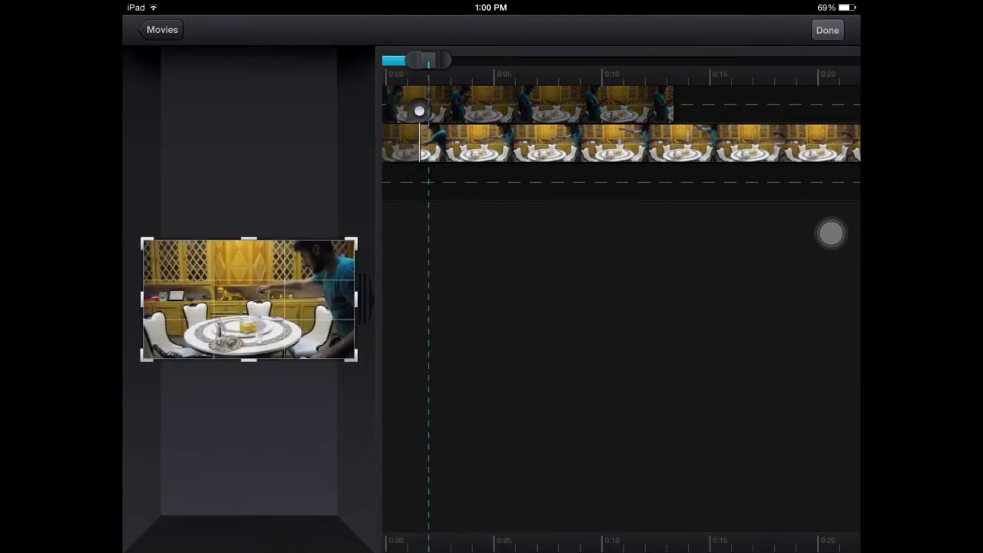
left_click_drag(365, 299, 588, 318)
left_click_drag(153, 407, 339, 433)
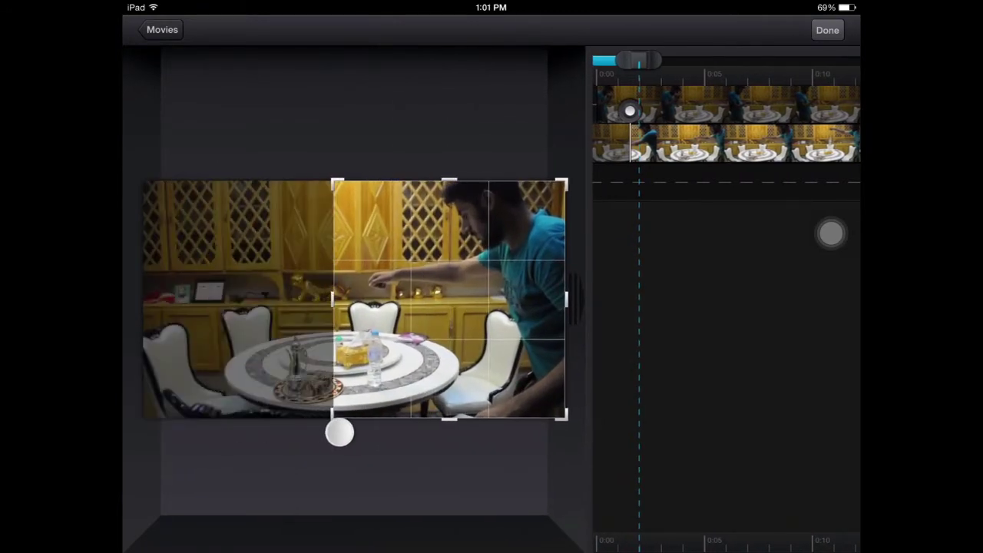
mouse_move(563, 421)
left_mouse_down()
mouse_move(423, 419)
mouse_move(414, 433)
left_mouse_up()
left_click_drag(415, 182, 405, 333)
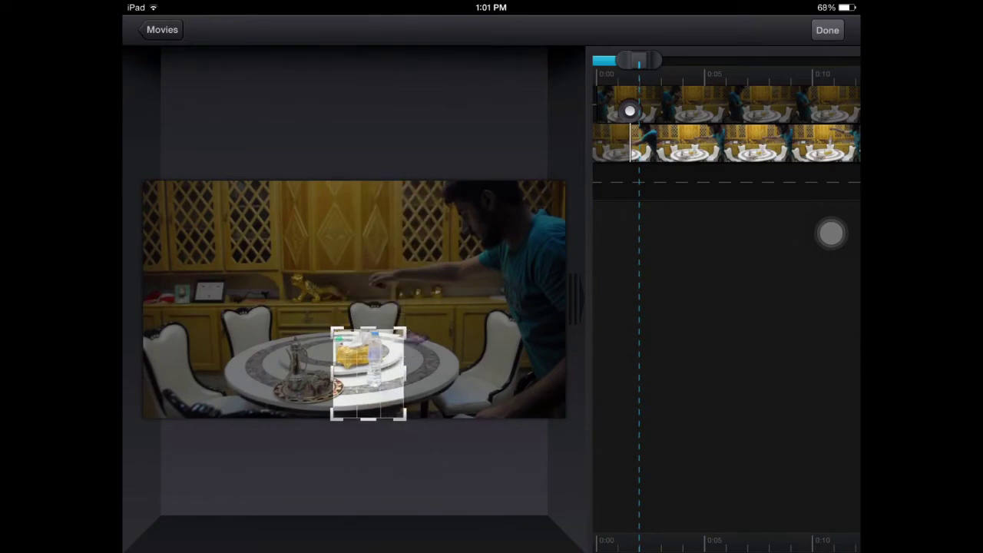
left_click(827, 30)
mouse_move(683, 247)
left_mouse_down()
mouse_move(706, 248)
mouse_move(430, 318)
mouse_move(498, 323)
left_mouse_up()
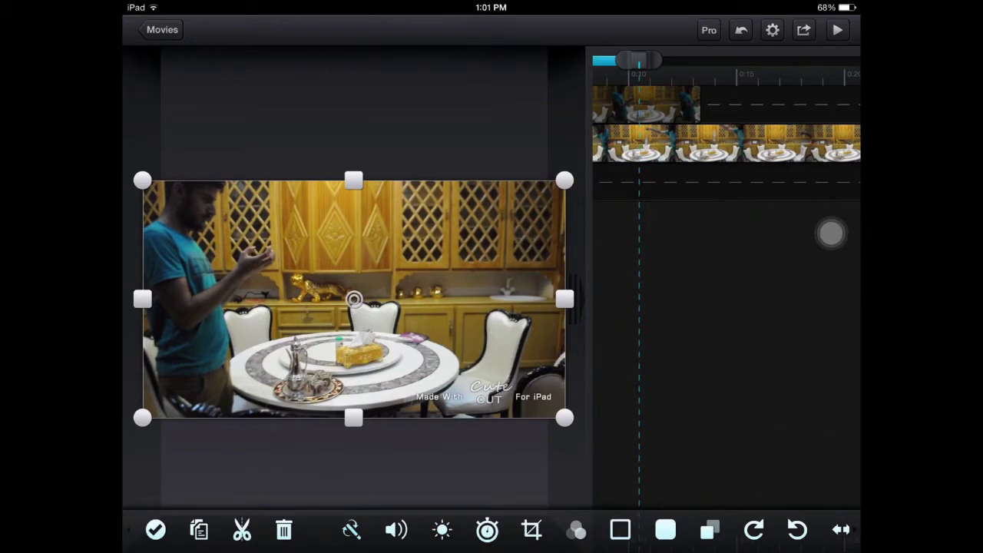
Add a custom transition to the lower-track clip, ending at the current playhead
left_click_drag(719, 339, 849, 353)
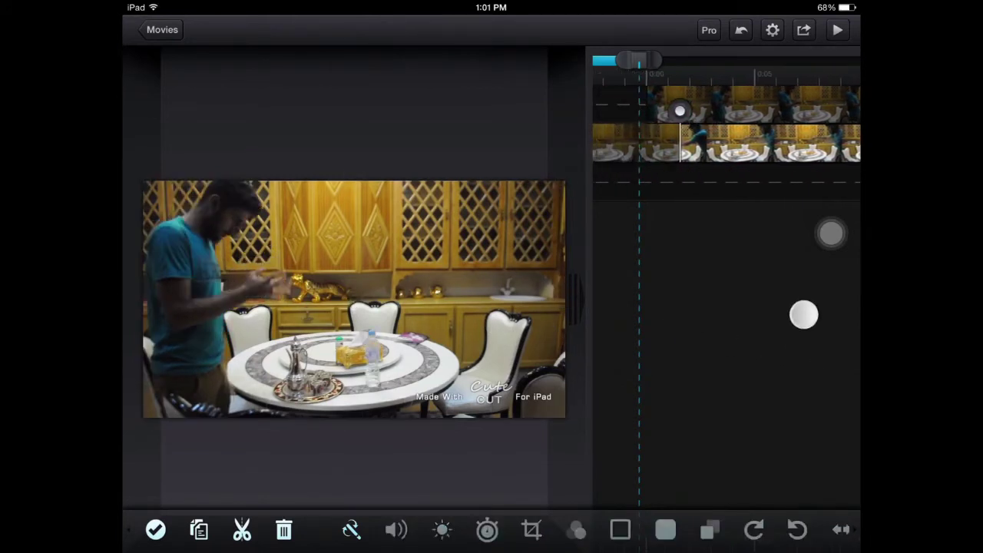
left_click_drag(803, 314, 658, 353)
left_click(351, 530)
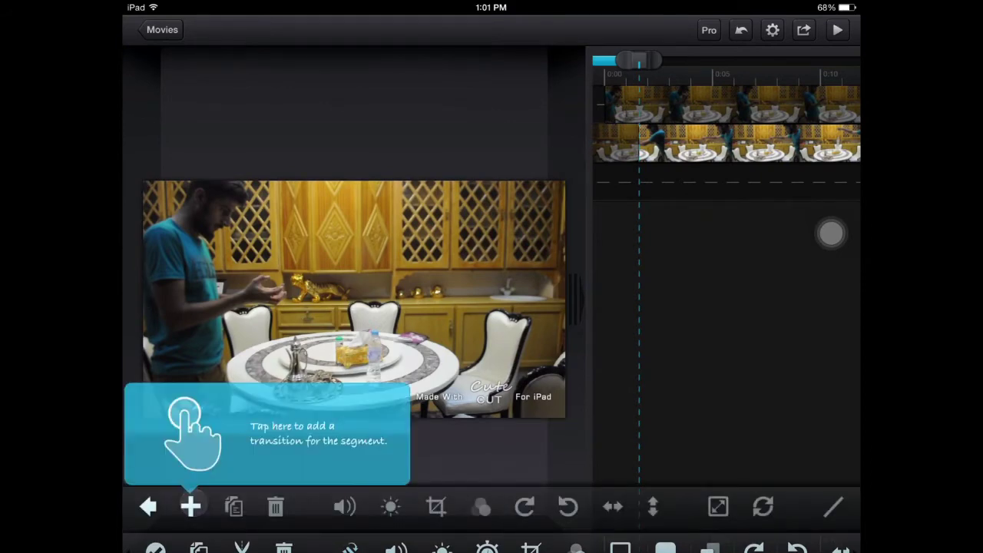
left_click(190, 506)
left_click(189, 253)
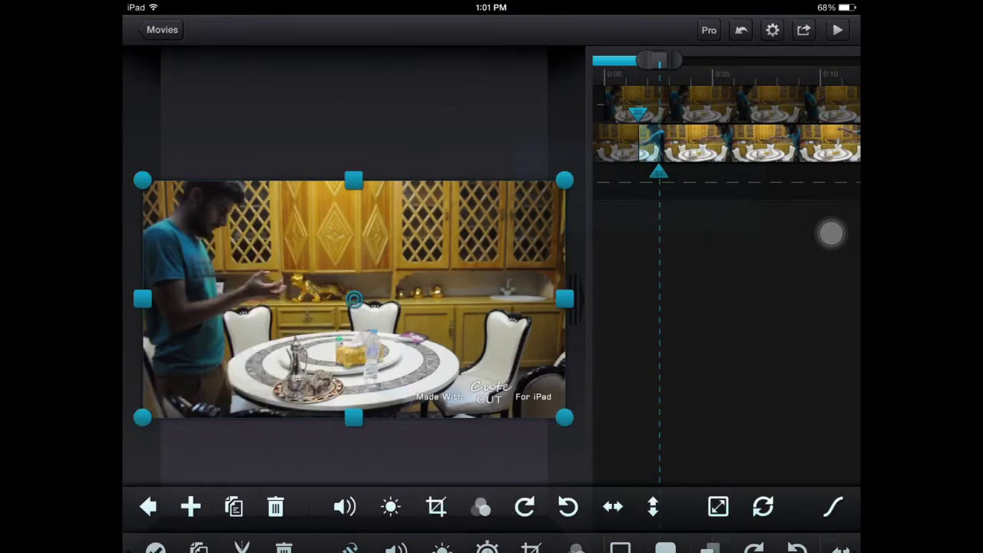
left_click_drag(660, 170, 836, 186)
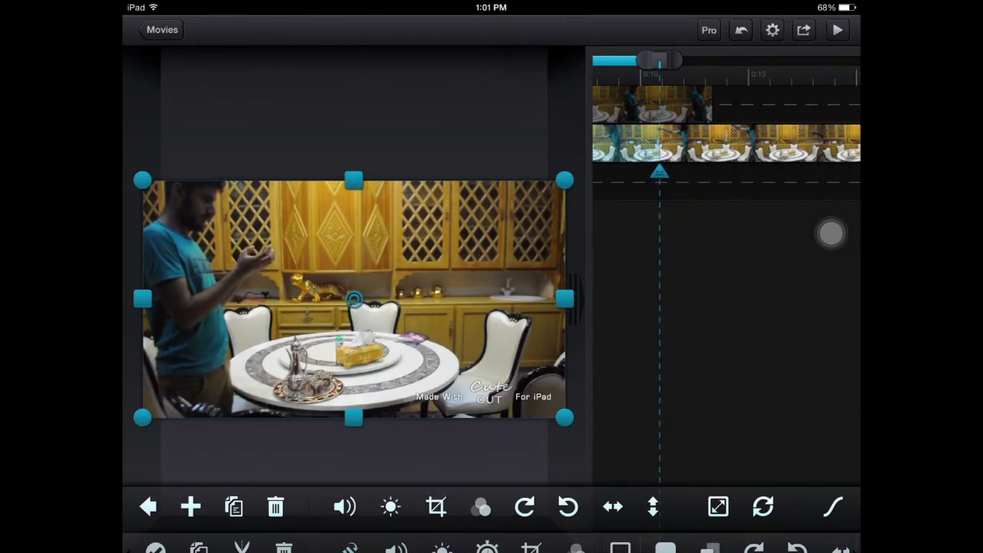
Raise the overlay crop's top edge over the bottle at the transition point
left_click(436, 505)
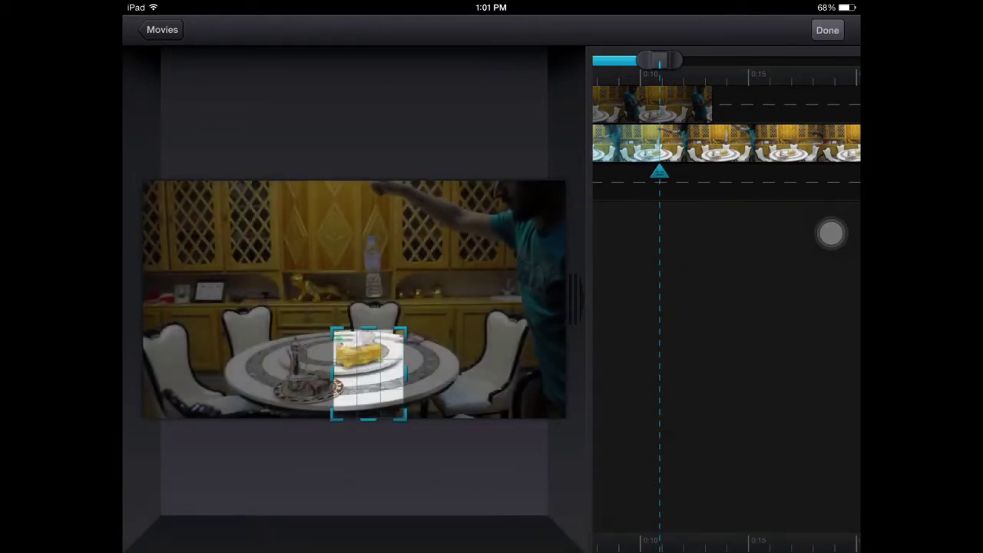
left_click_drag(405, 330, 409, 242)
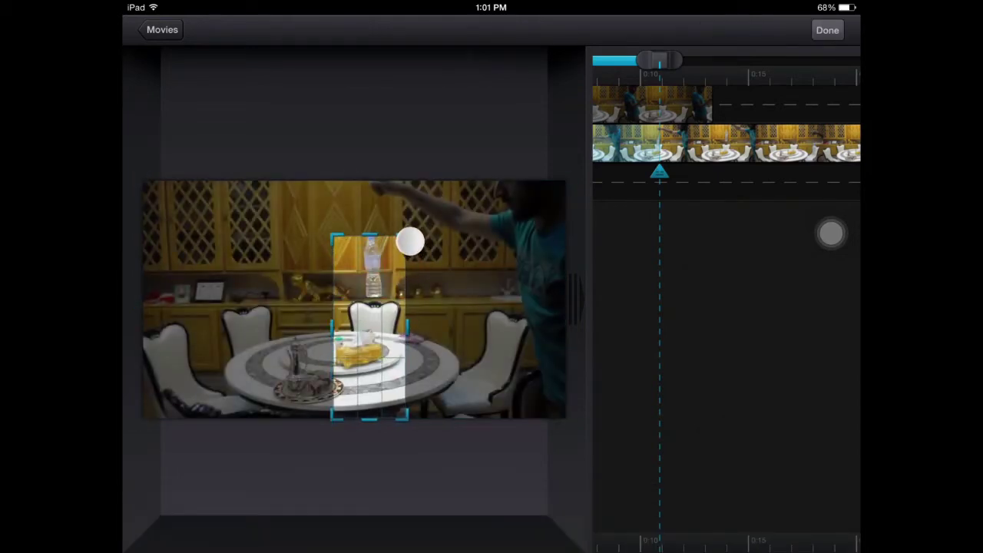
left_click(827, 30)
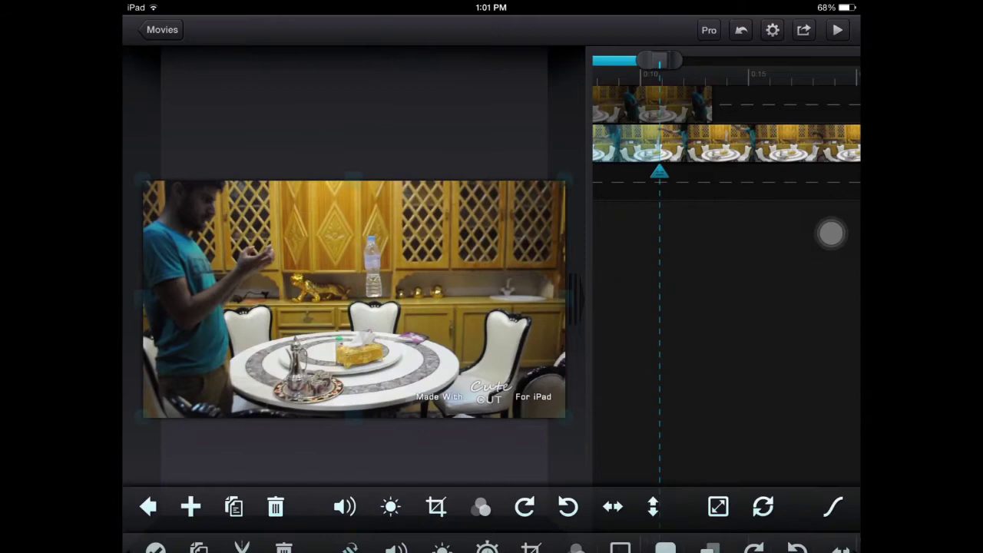
At a later moment, raise the crop window's top edge higher
mouse_move(757, 340)
left_mouse_down()
mouse_move(803, 337)
mouse_move(737, 341)
left_mouse_up()
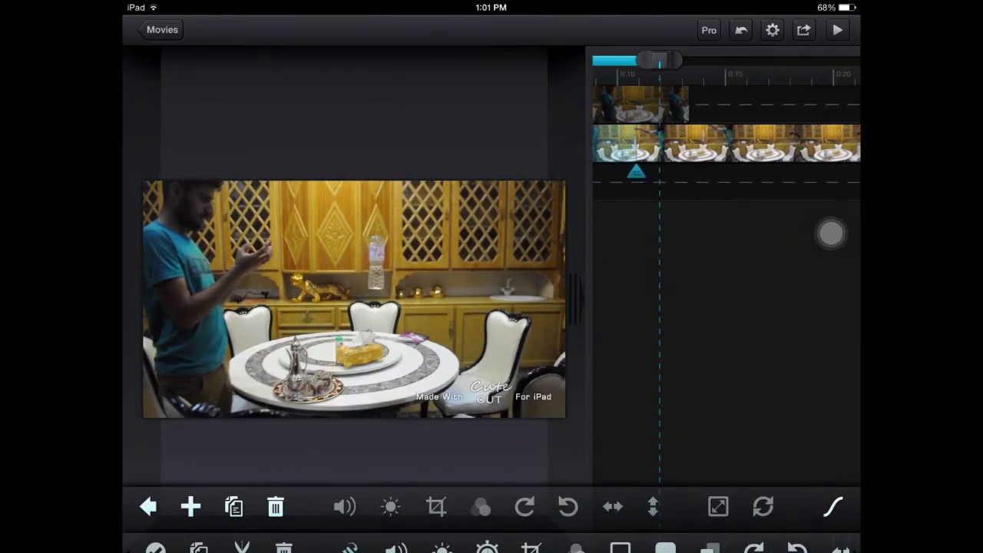
left_click_drag(638, 174, 659, 183)
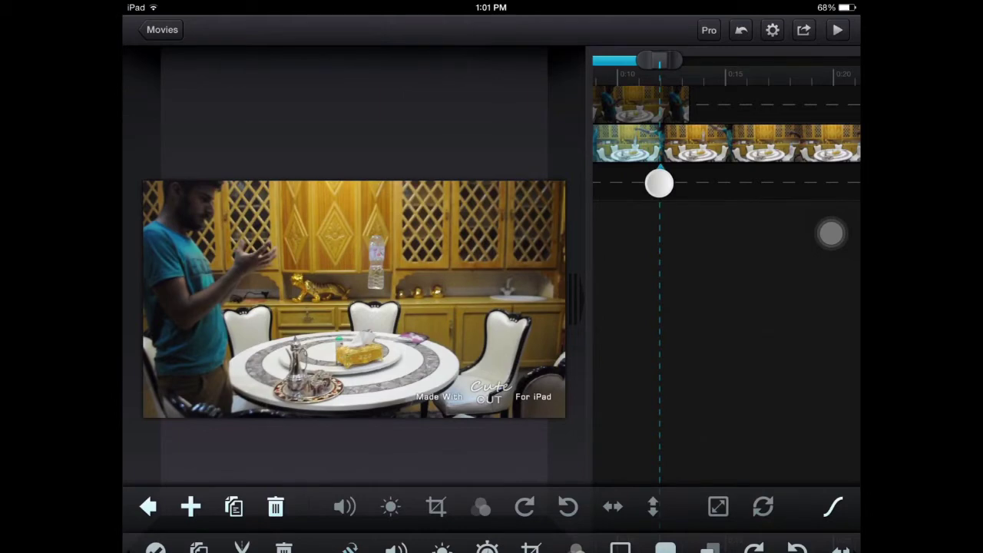
left_click(436, 507)
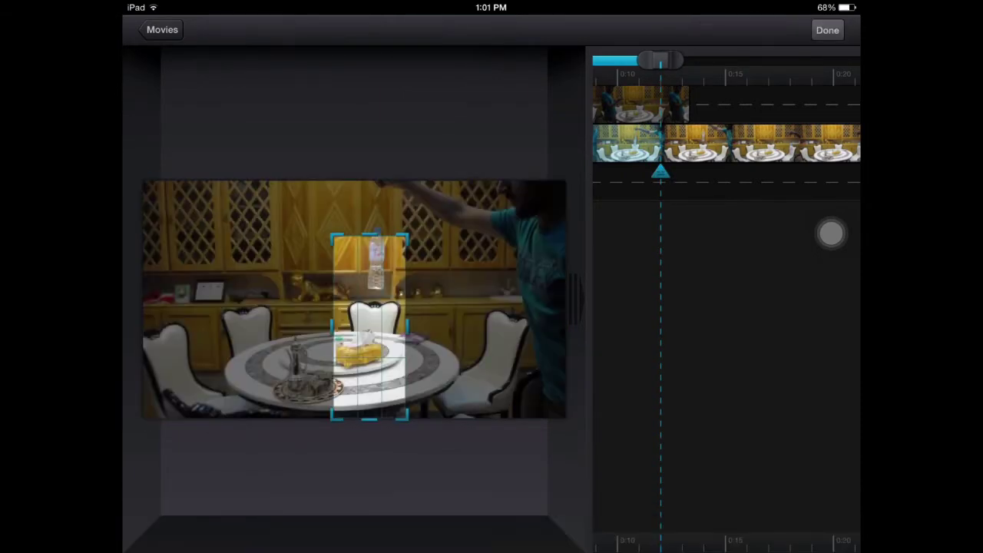
left_click_drag(407, 237, 411, 224)
left_click(827, 30)
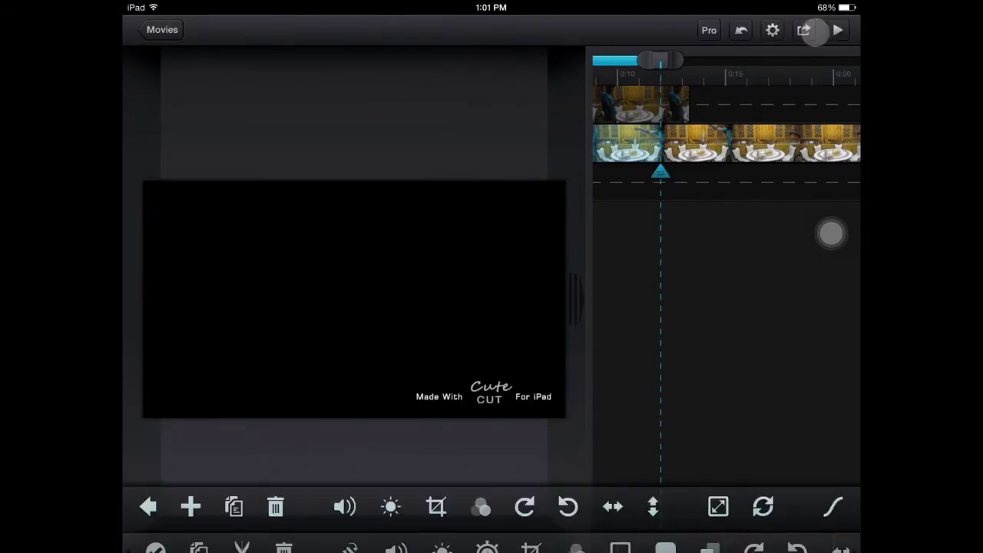
At a further point, extend the overlay's crop window slightly higher
left_click_drag(768, 279, 739, 281)
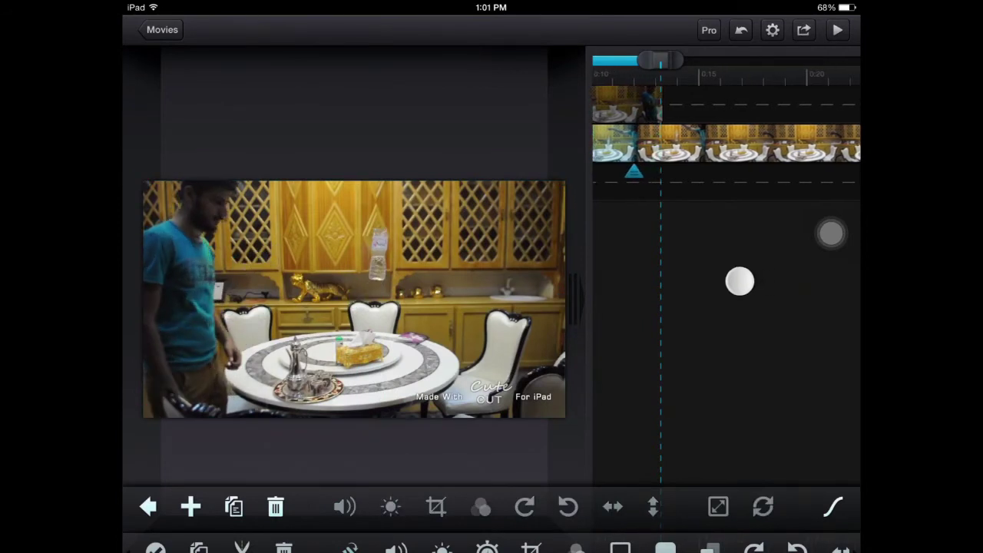
left_click(353, 299)
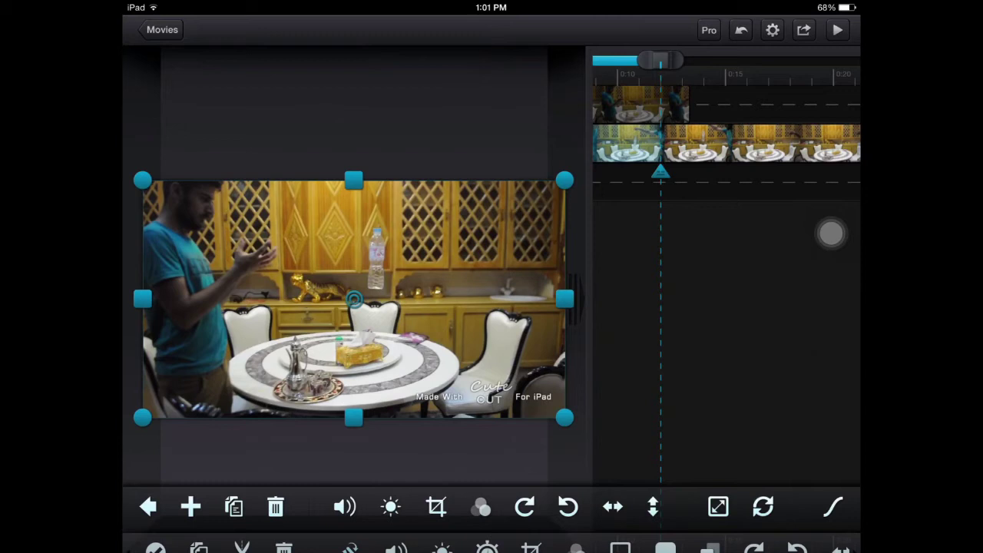
left_click(428, 497)
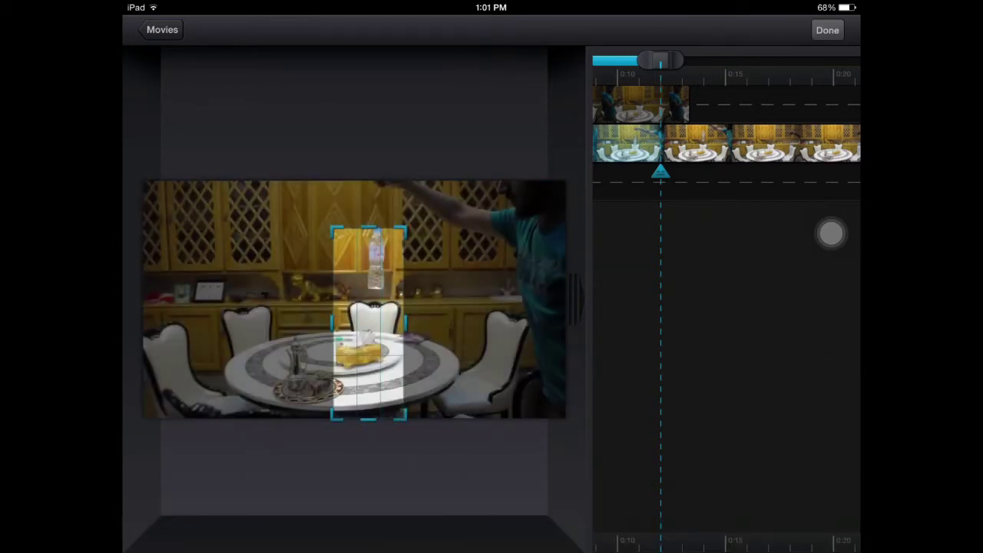
left_click_drag(406, 231, 406, 221)
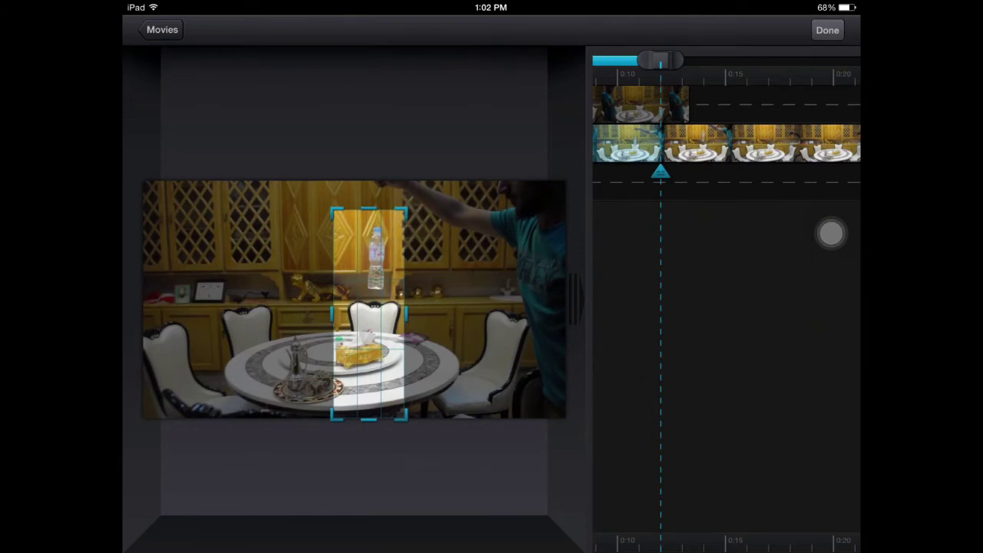
left_click(827, 30)
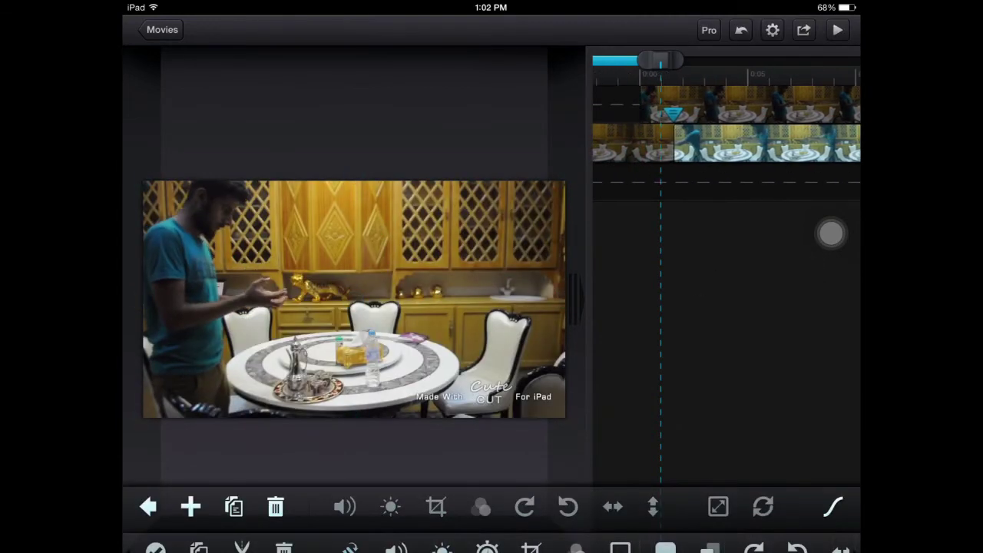
Rewind and play back the floating-bottle effect, then select the main video clip
left_click_drag(660, 59, 639, 60)
left_click(833, 29)
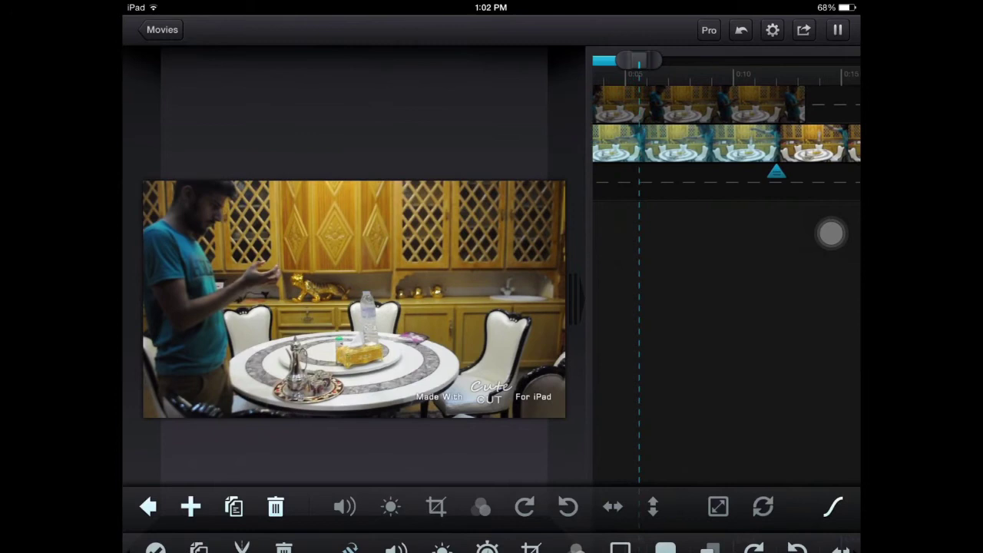
left_click(749, 224)
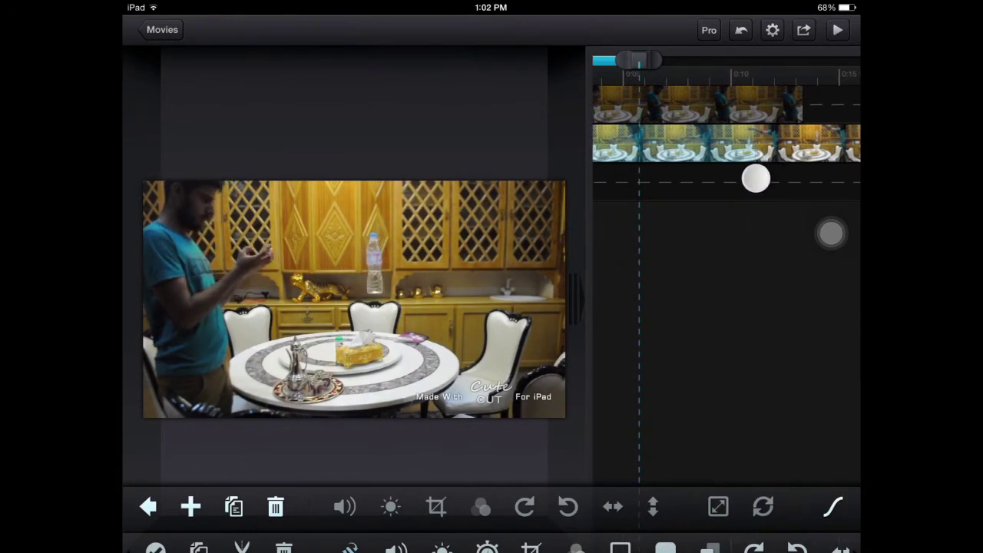
left_click_drag(769, 175, 753, 177)
left_click_drag(741, 81, 639, 82)
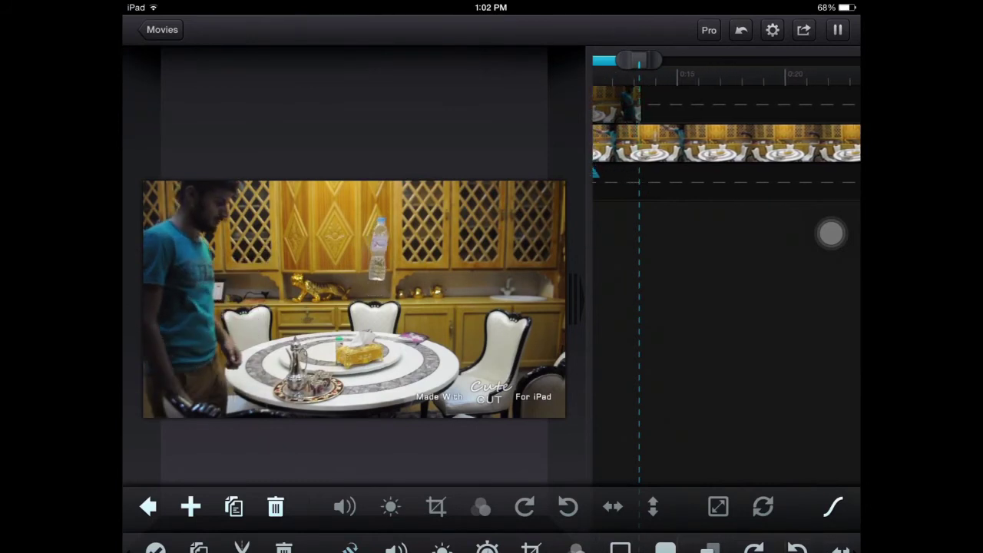
left_click_drag(779, 269, 785, 269)
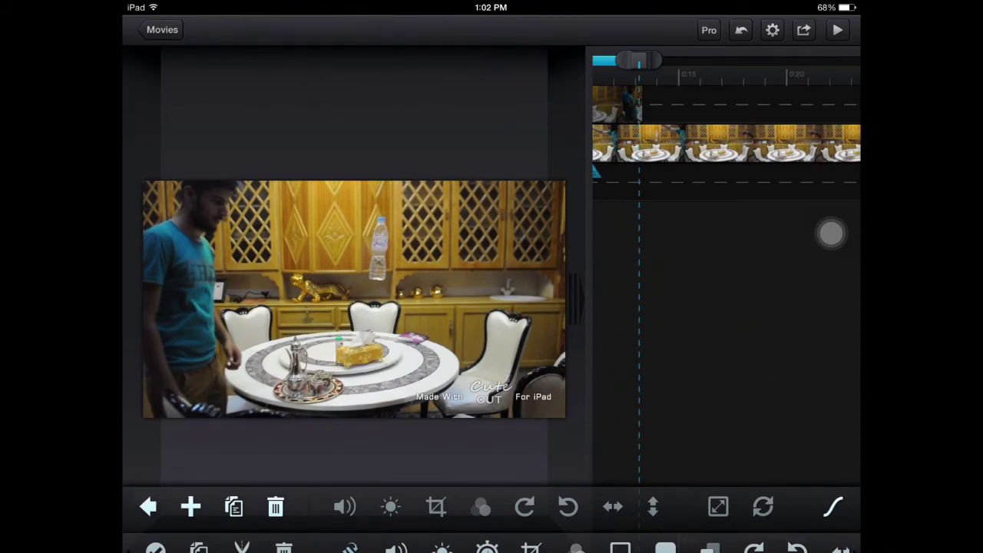
left_click(142, 501)
mouse_move(725, 283)
left_mouse_down()
mouse_move(787, 285)
mouse_move(753, 283)
left_mouse_up()
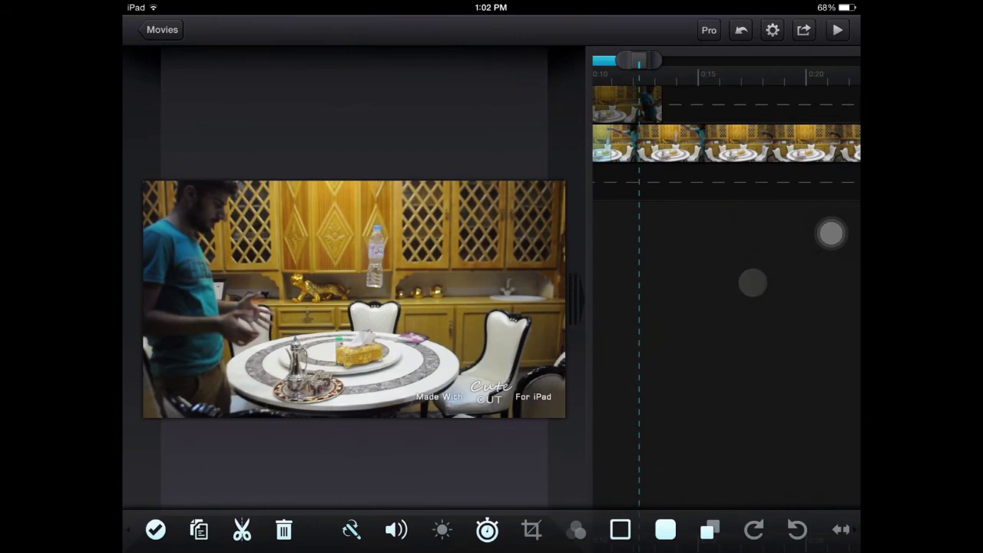
Toggle the main clip's track options, scrub the timeline, and grab the upper-track overlay clip
left_click(727, 139)
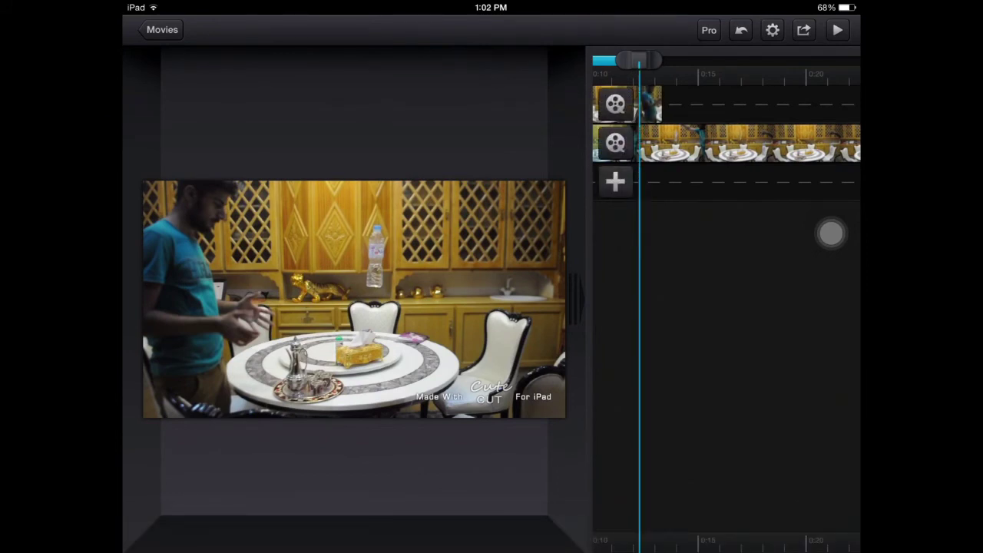
left_click(735, 135)
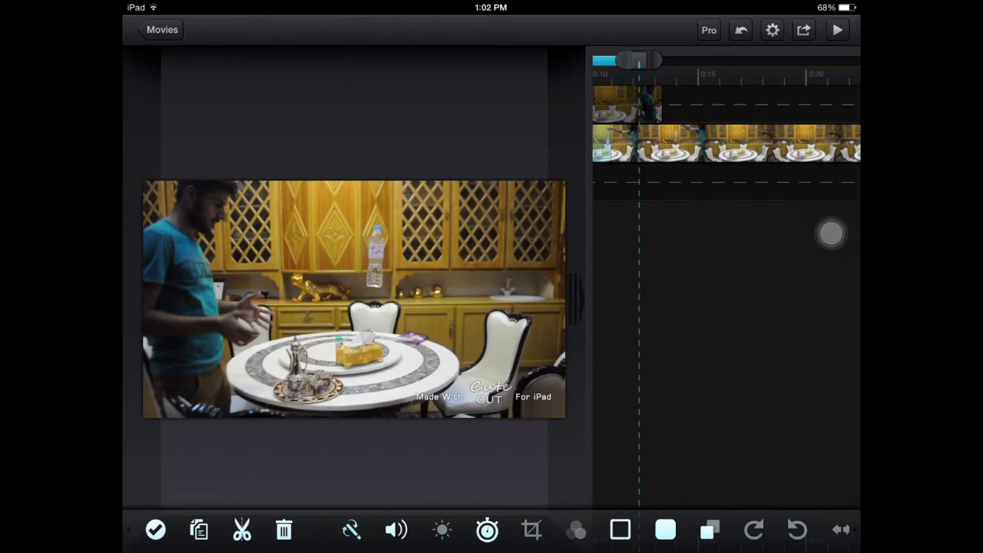
mouse_move(721, 216)
left_mouse_down()
mouse_move(661, 206)
mouse_move(747, 197)
left_mouse_up()
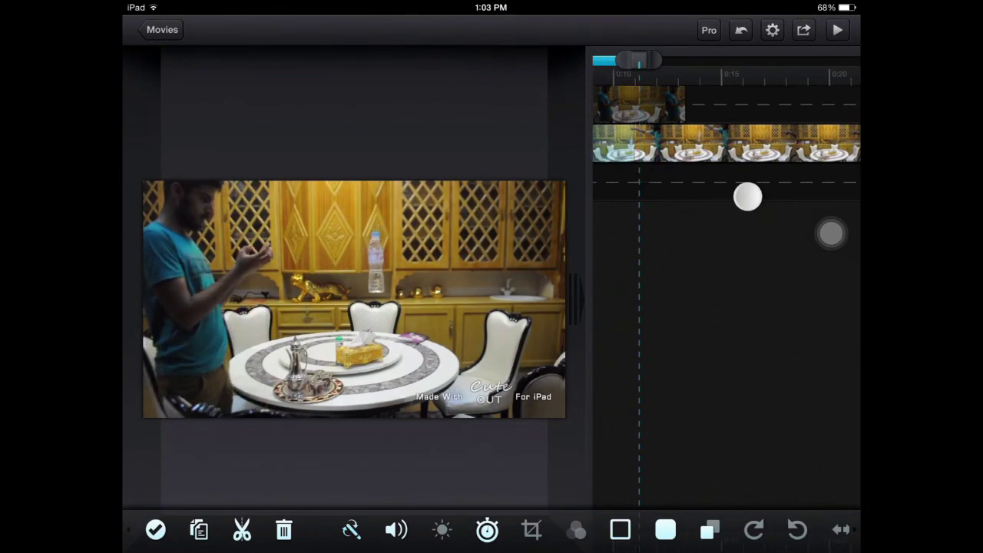
left_click_drag(707, 105, 673, 111)
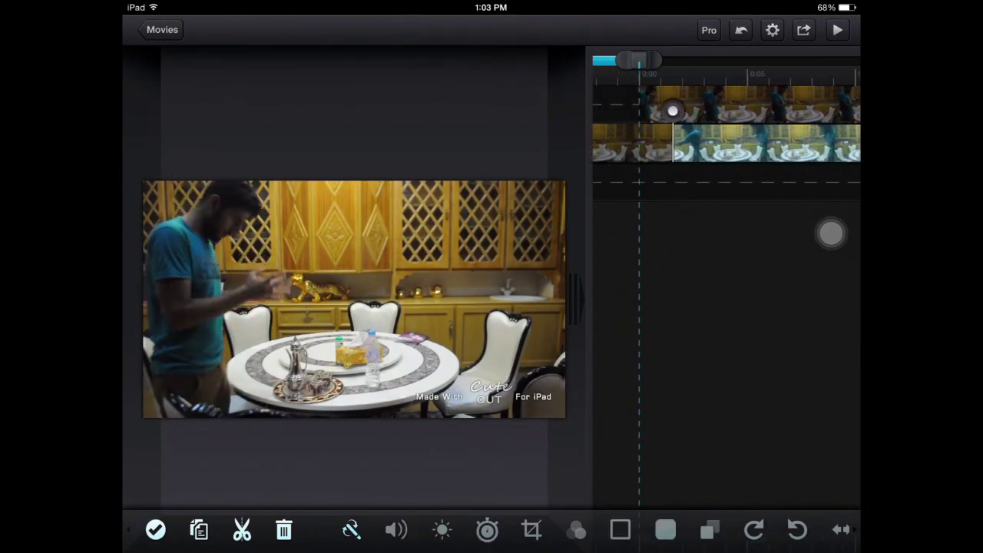